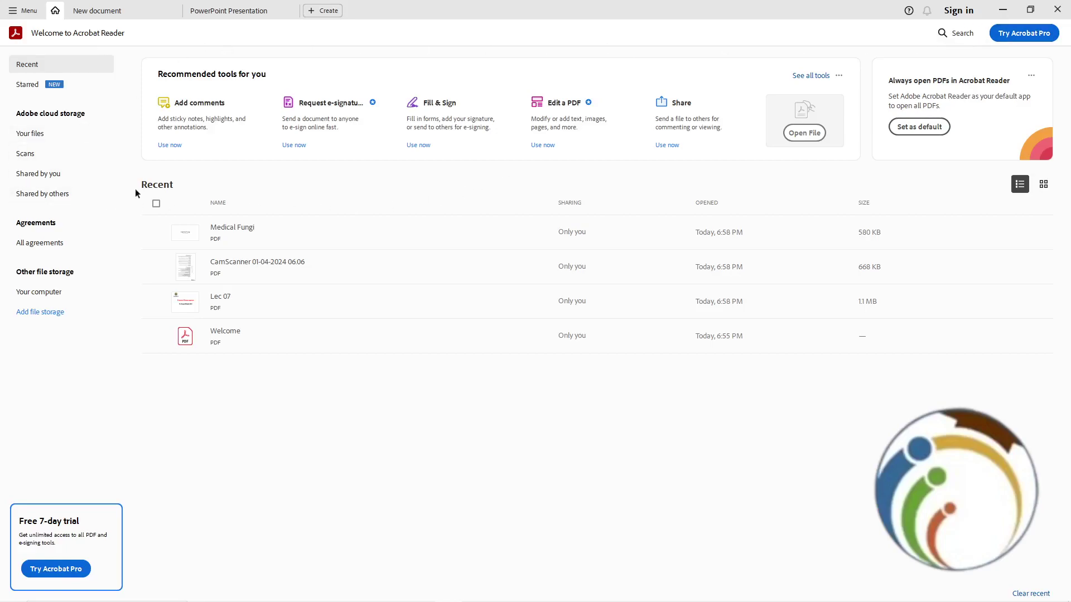
left_click(26, 10)
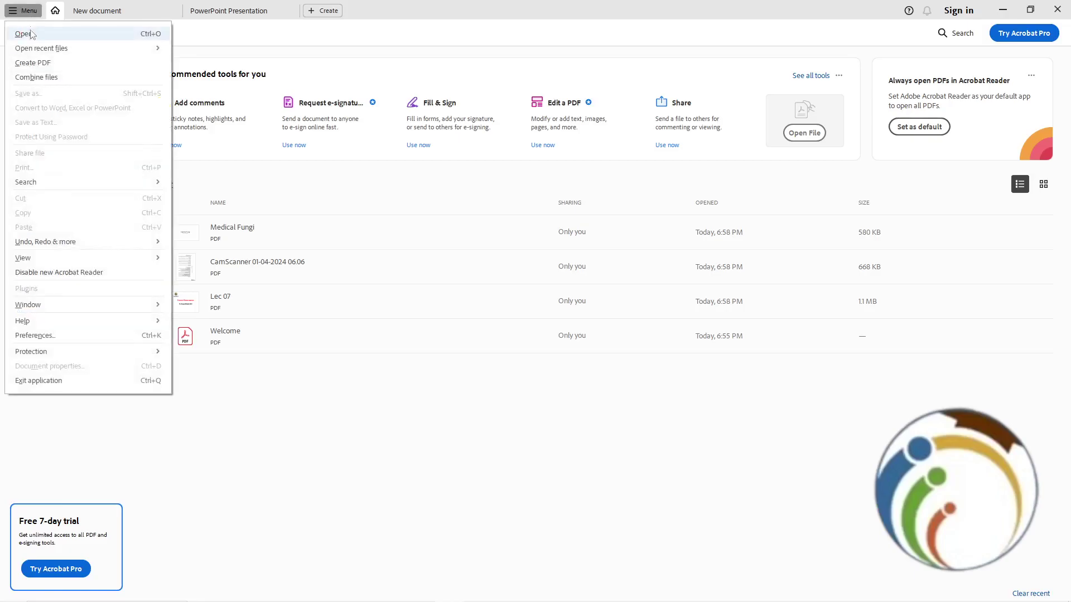
left_click(31, 34)
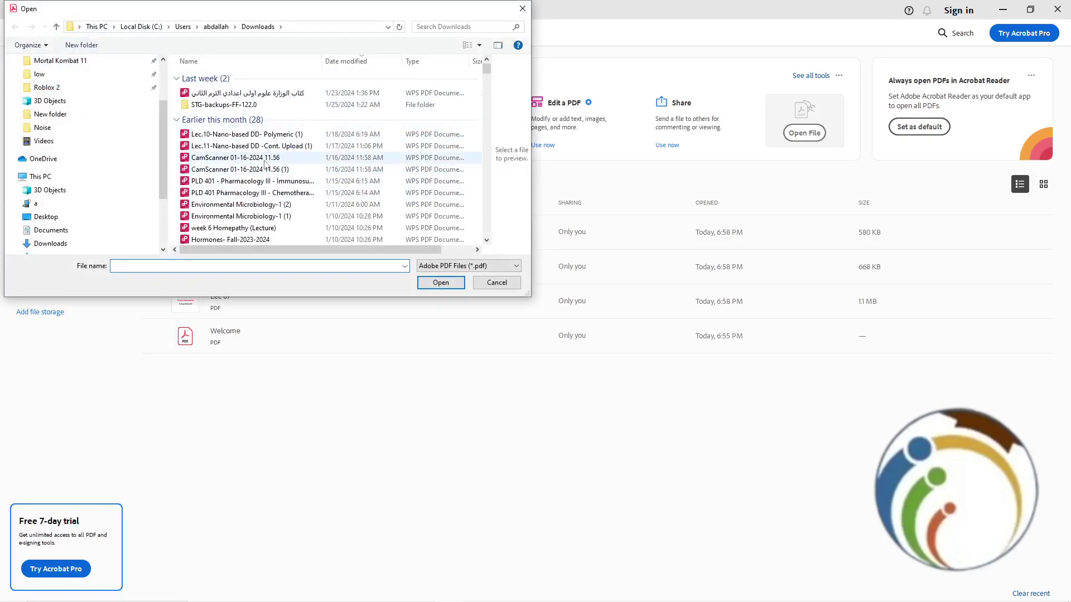
left_click(521, 9)
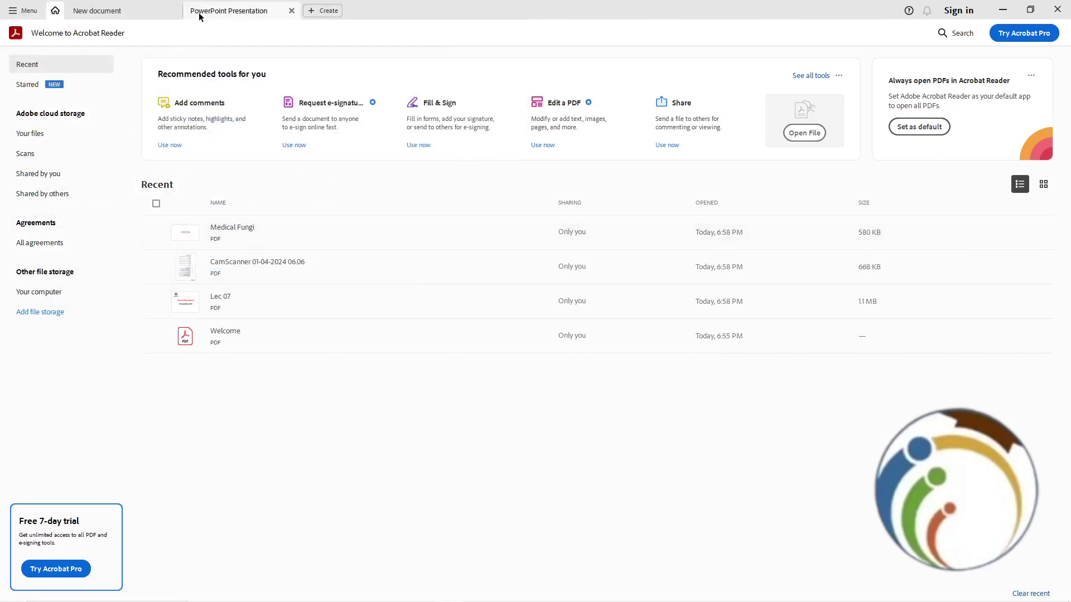
- Switch to the Bacteria & Fungi PDF, try Edit a PDF, and choose the free 7-day Acrobat Pro trial
left_click(97, 11)
left_click(228, 10)
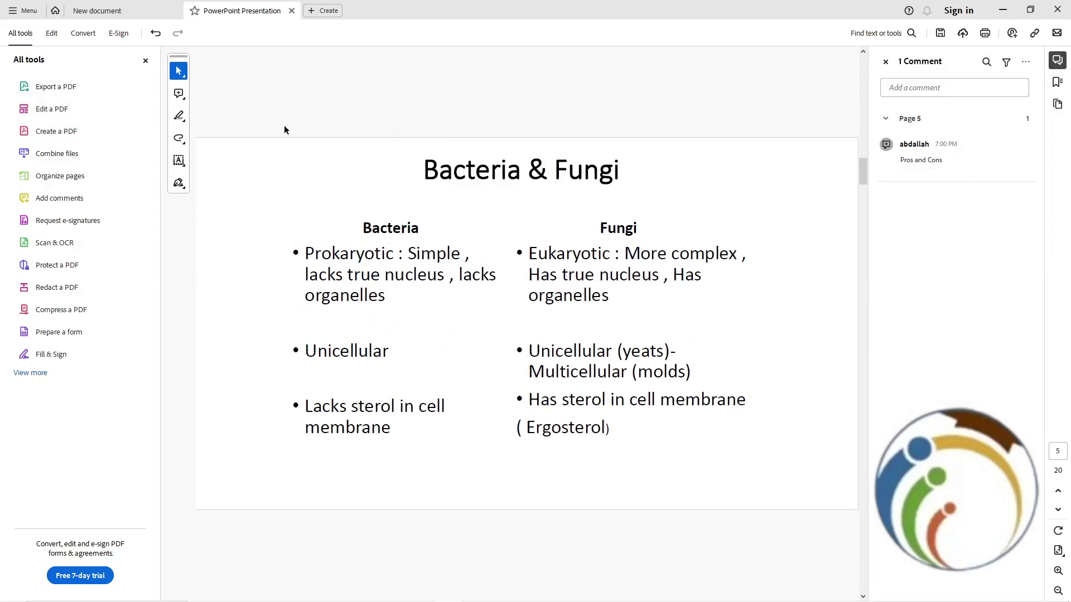
left_click(52, 109)
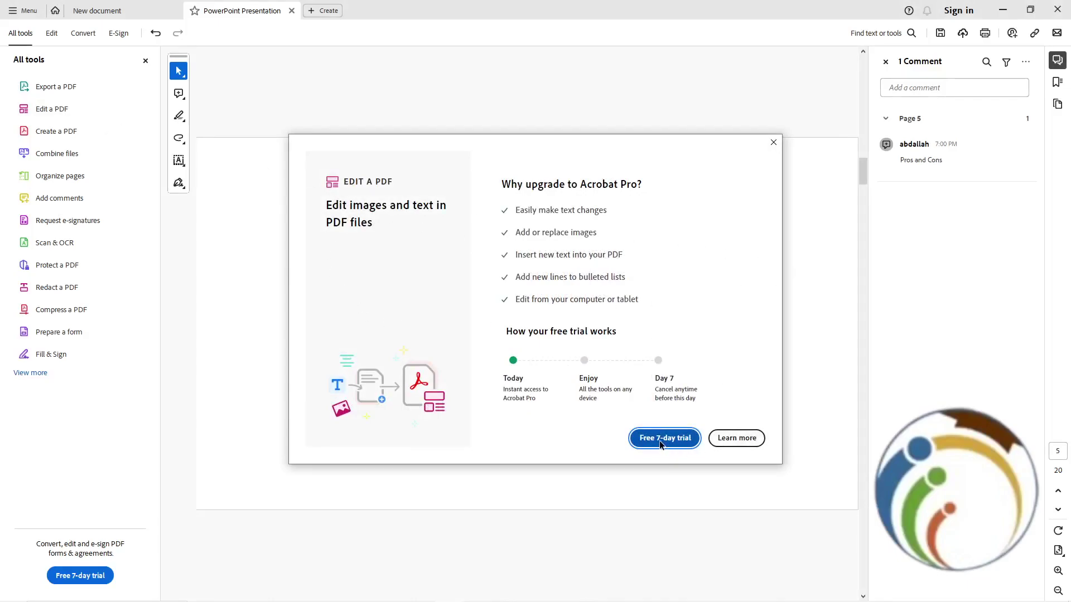
left_click_drag(622, 153, 552, 151)
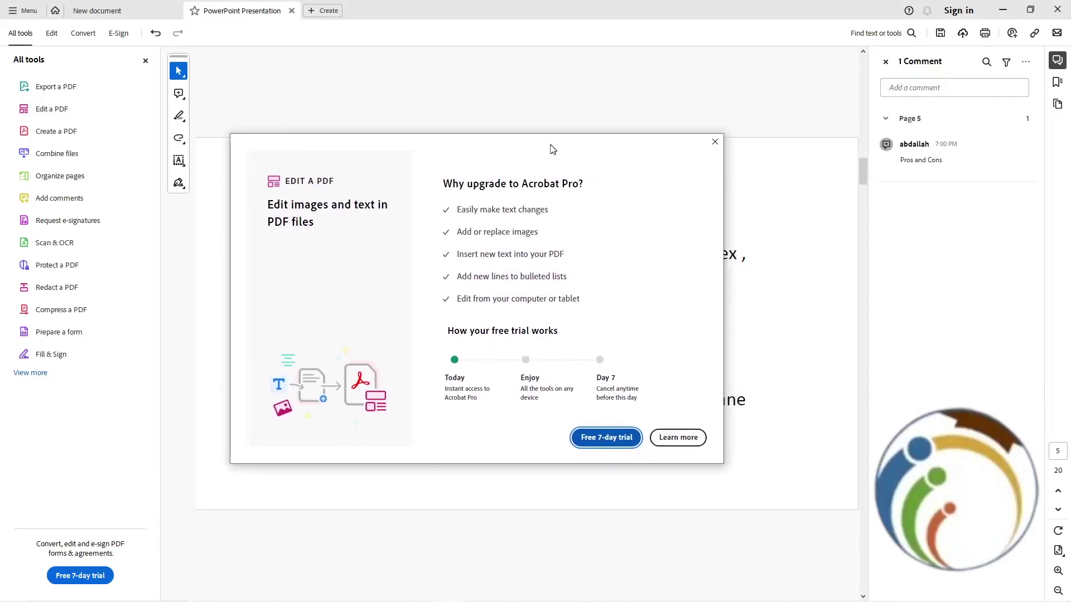
left_click(601, 437)
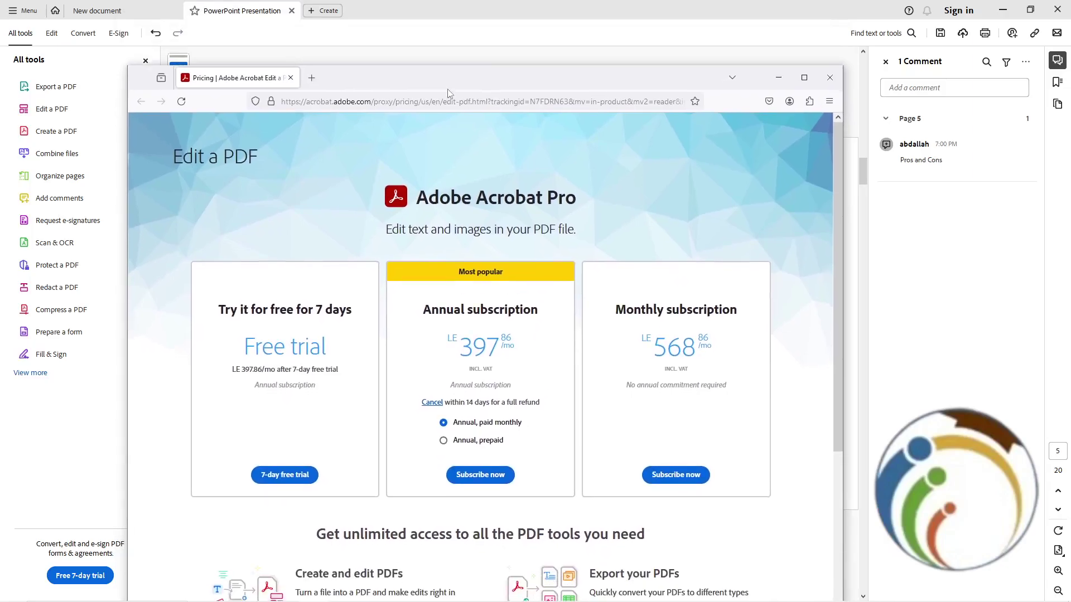
- Start the 7-day free trial checkout and submit the corrected account email address
left_click(285, 476)
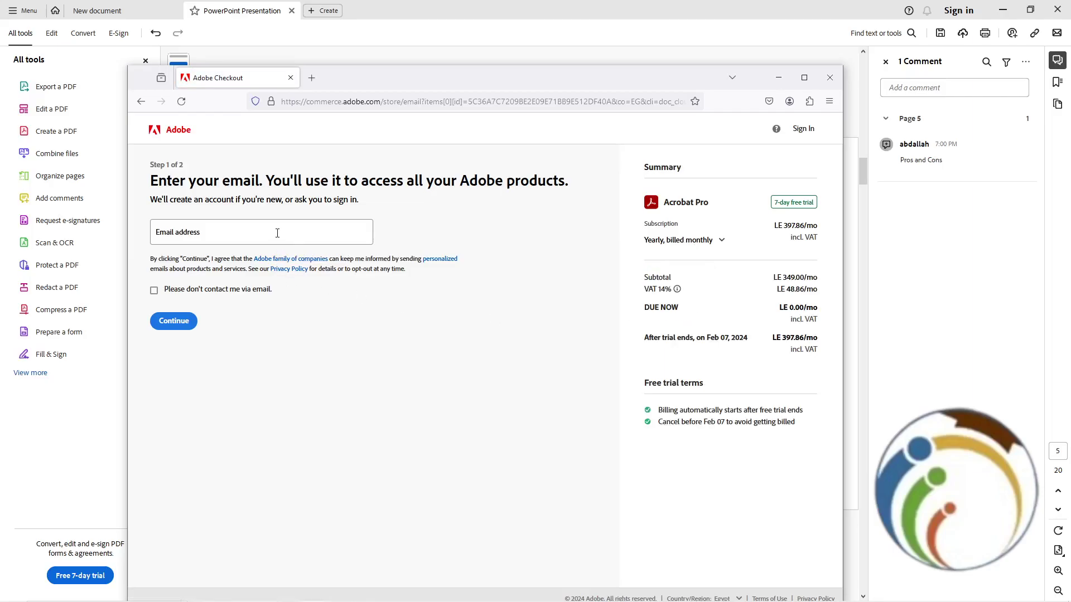
left_click(207, 239)
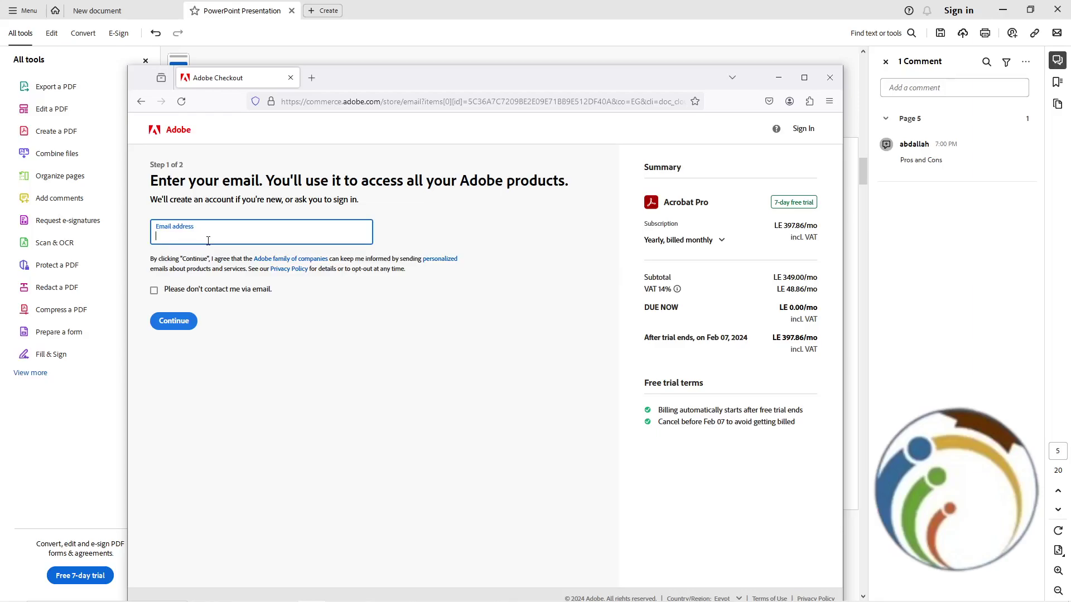
left_click(175, 321)
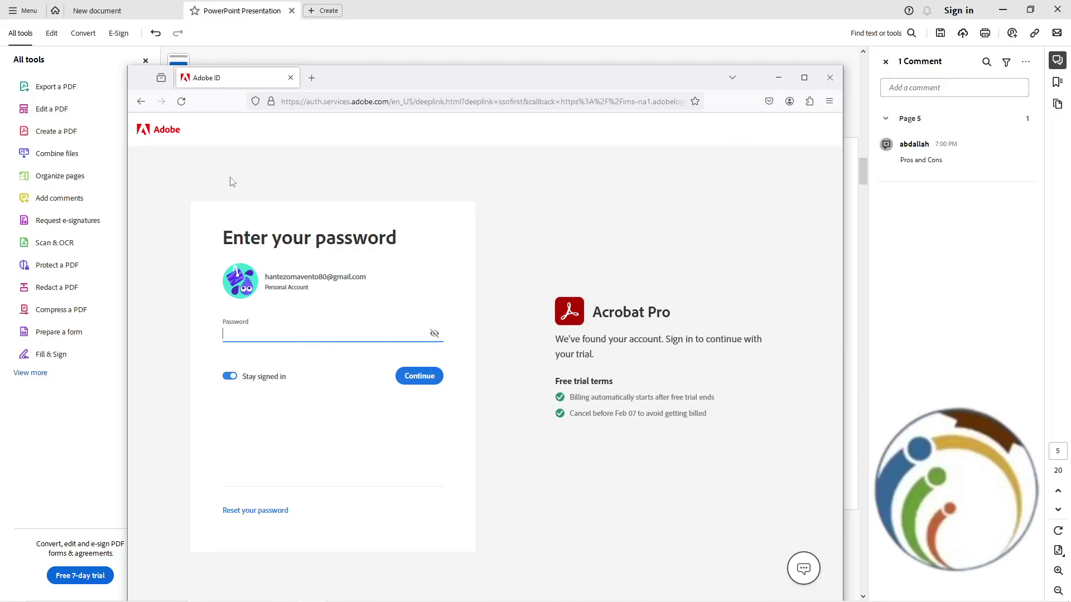
- Go back from the Adobe ID password step and close the browser window
left_click(141, 101)
left_click(830, 78)
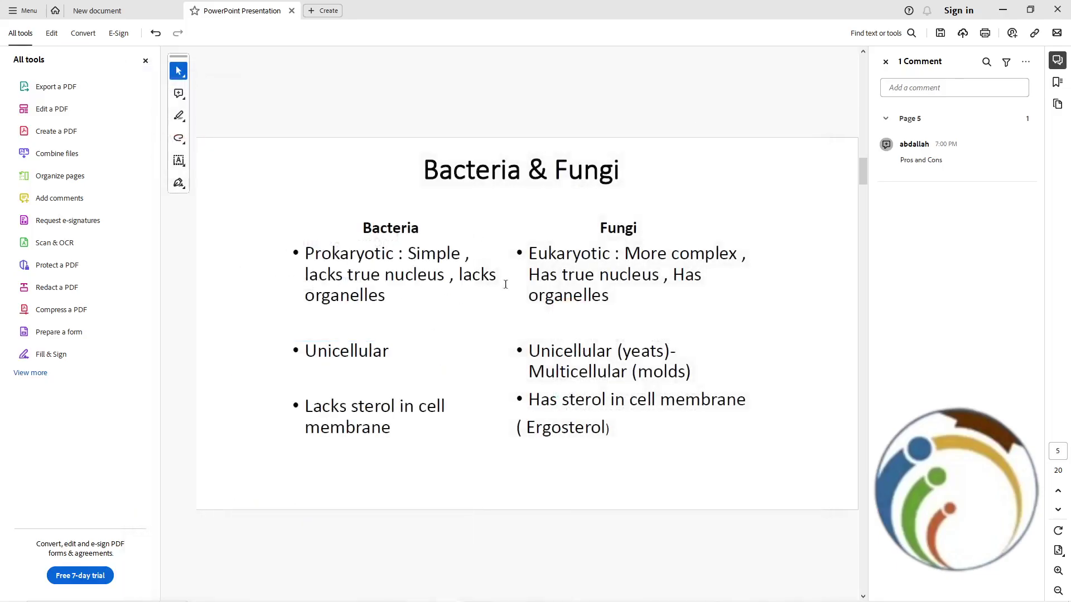
- Browse the Comment and text markup dropdown options in the toolbar
left_click(178, 94)
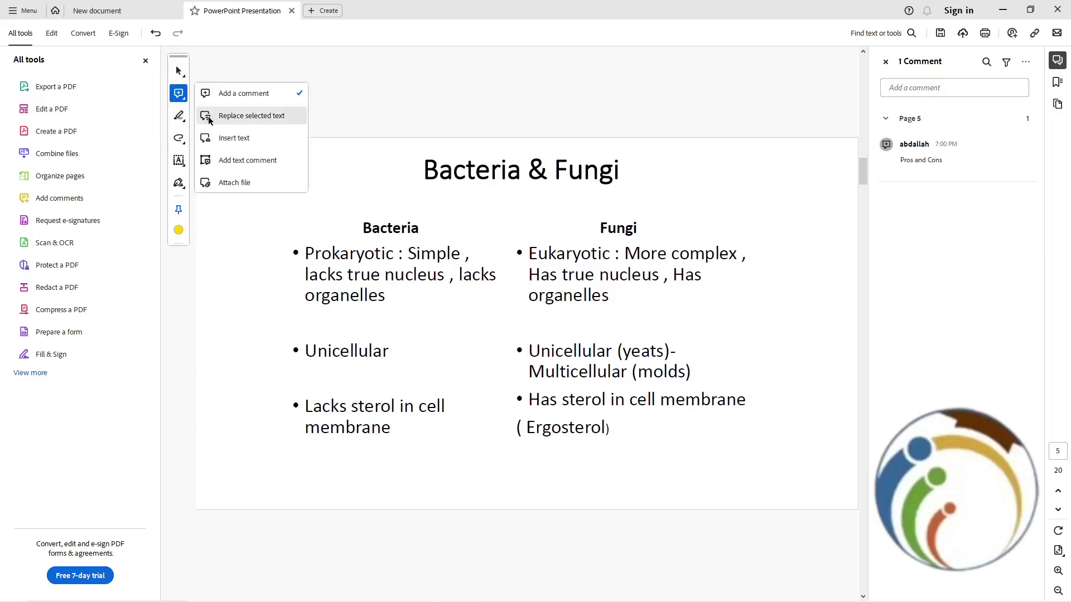
left_click(209, 119)
left_click(178, 116)
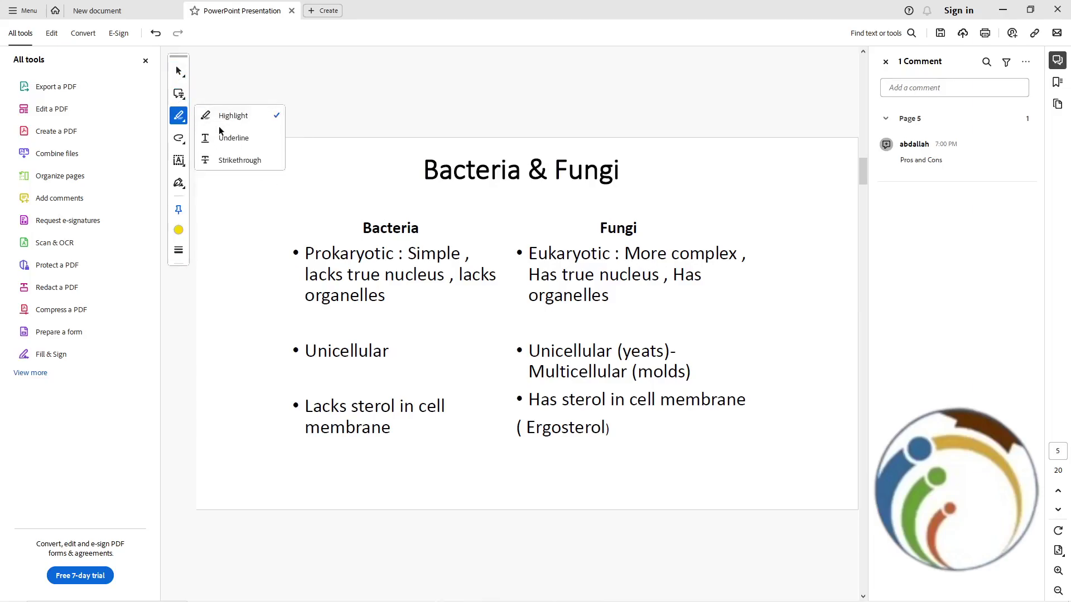
left_click(178, 94)
left_click(227, 91)
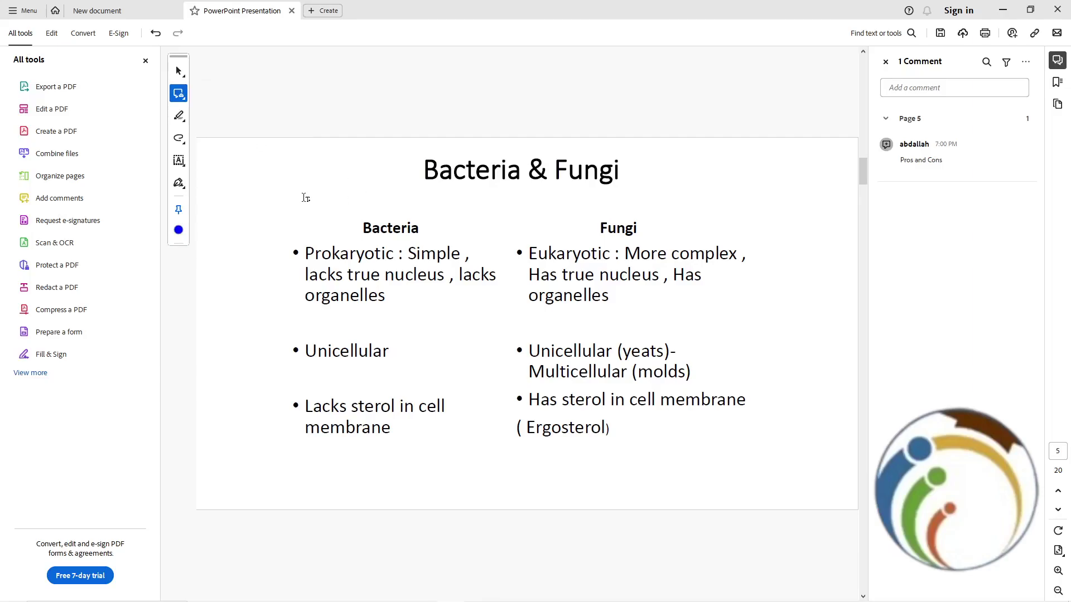
left_click(178, 116)
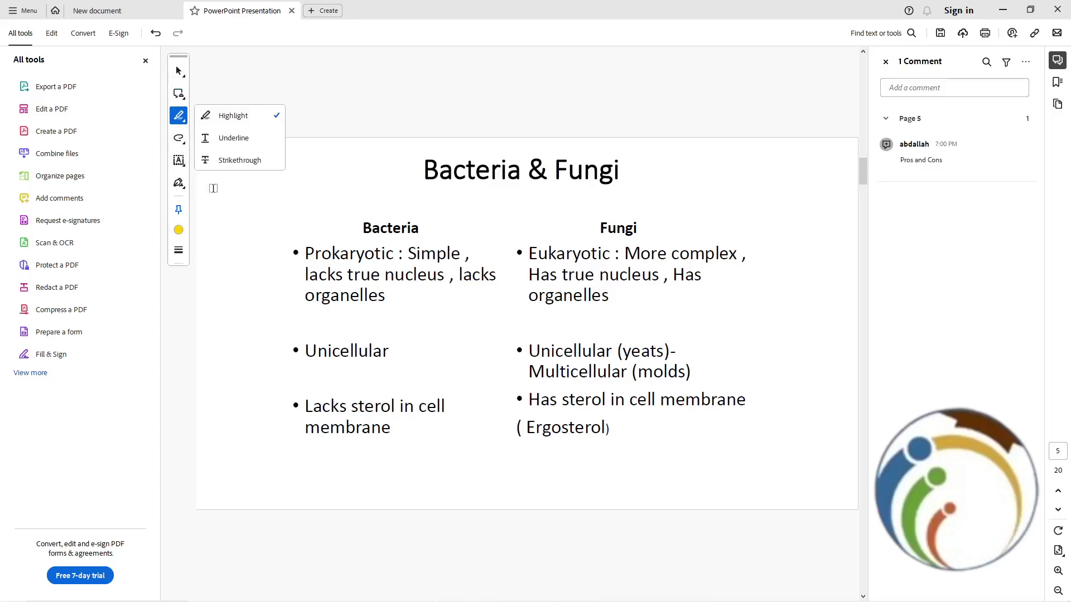
- Draw a red straight line above the Bacteria heading, then delete it
left_click(179, 138)
left_click(221, 160)
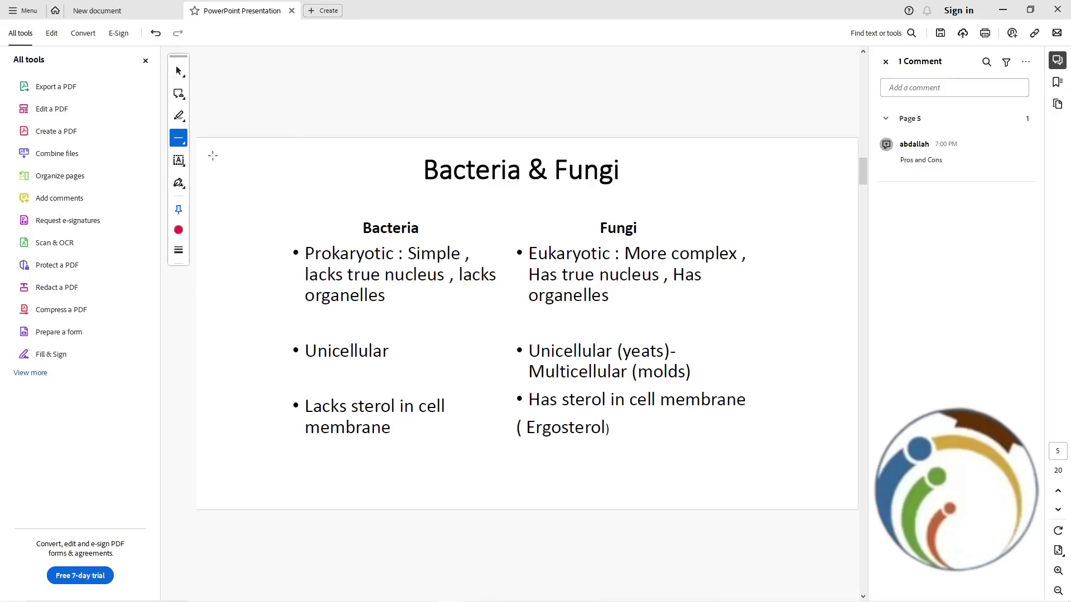
left_click_drag(214, 204, 373, 187)
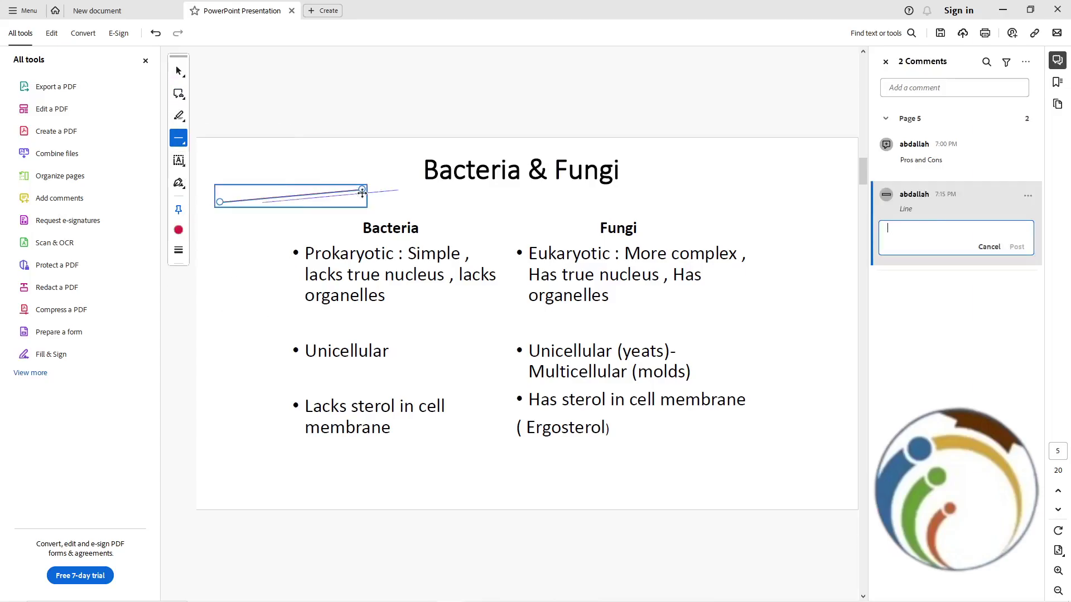
left_click_drag(251, 200, 330, 193)
left_click(366, 171)
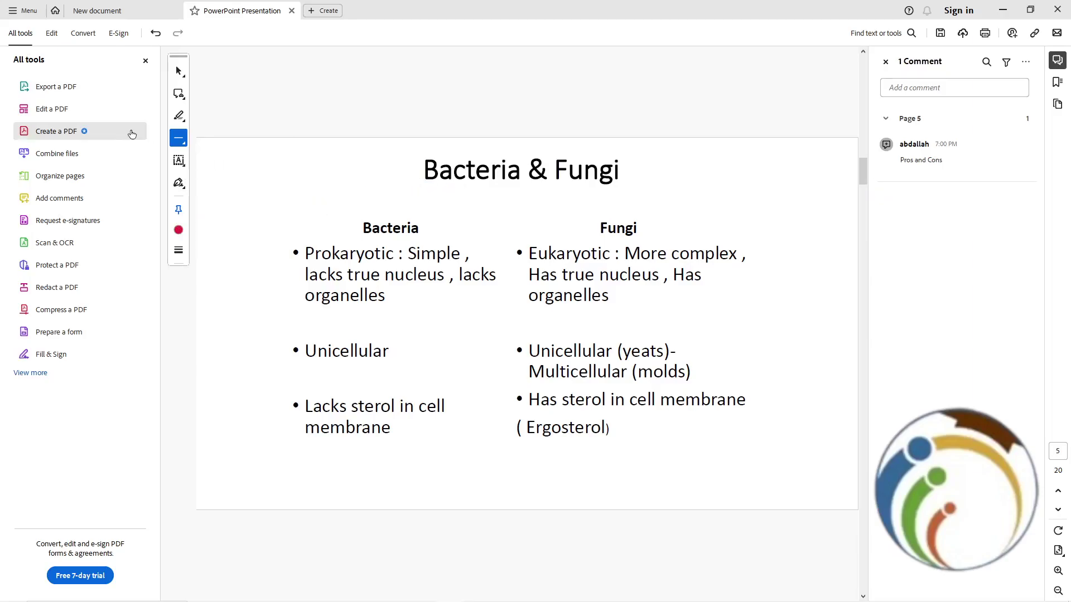
- Select the Add text (free text box) commenting tool
left_click(178, 94)
left_click(233, 139)
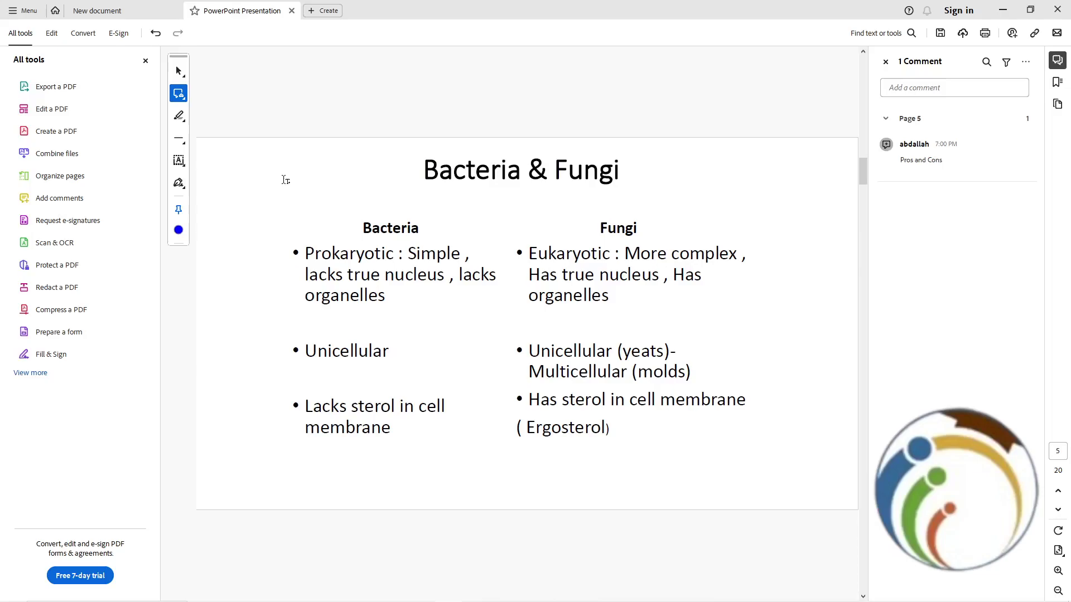
left_click(178, 161)
- Place a text box reading 'aaaaaa' left of the title and commit it, cancelling the extra empty box
left_click(287, 185)
type("aaaaaa")
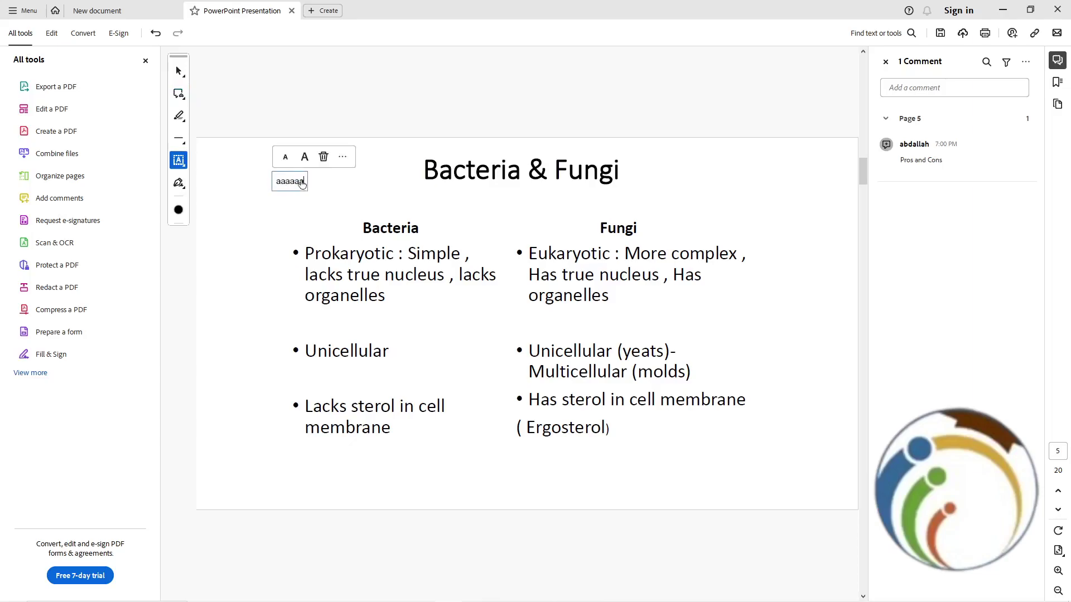
left_click(368, 198)
key("Escape")
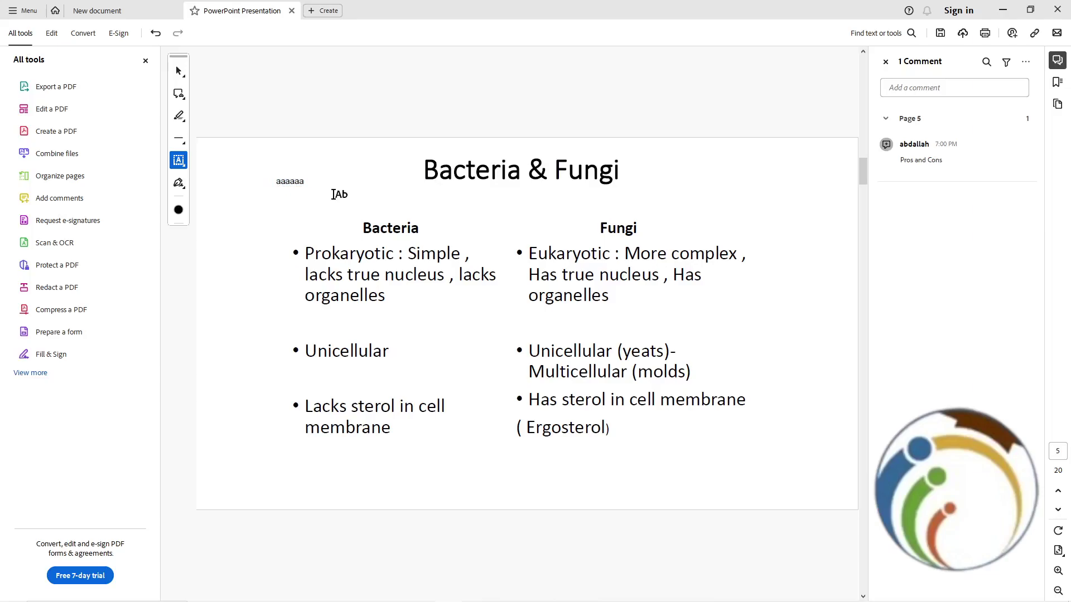
left_click(332, 194)
key("Escape")
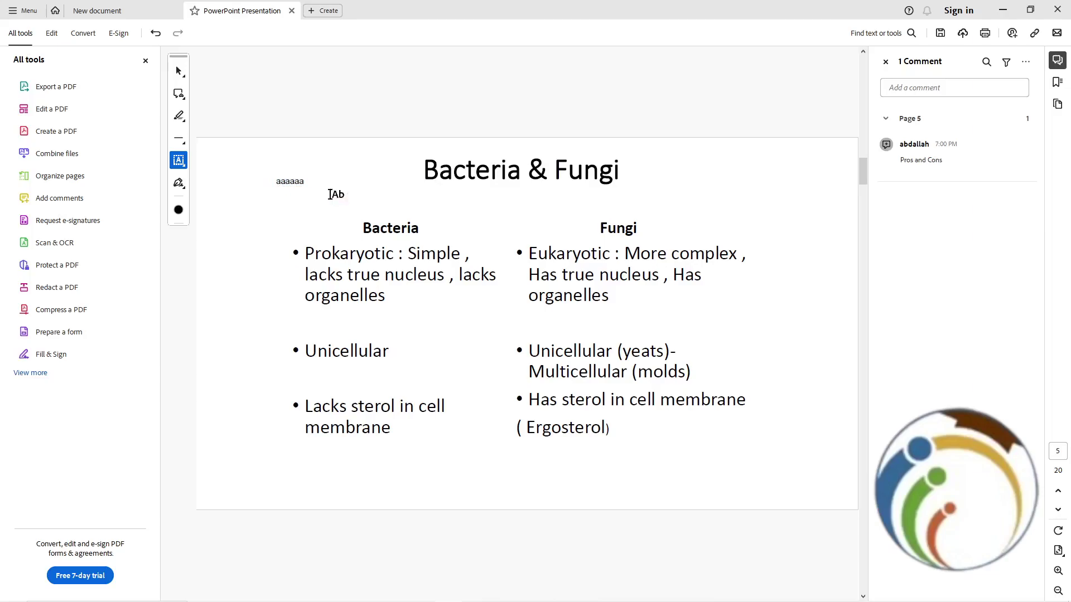